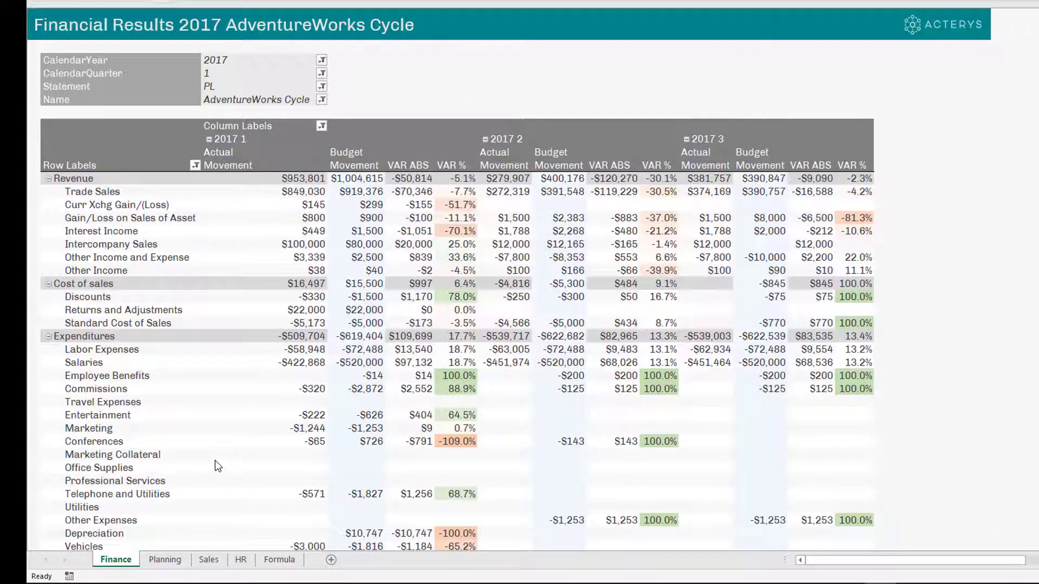
Step: View the Sales and HR sheets, then return to the Finance sheet's Financial Results 2017 report
click(165, 560)
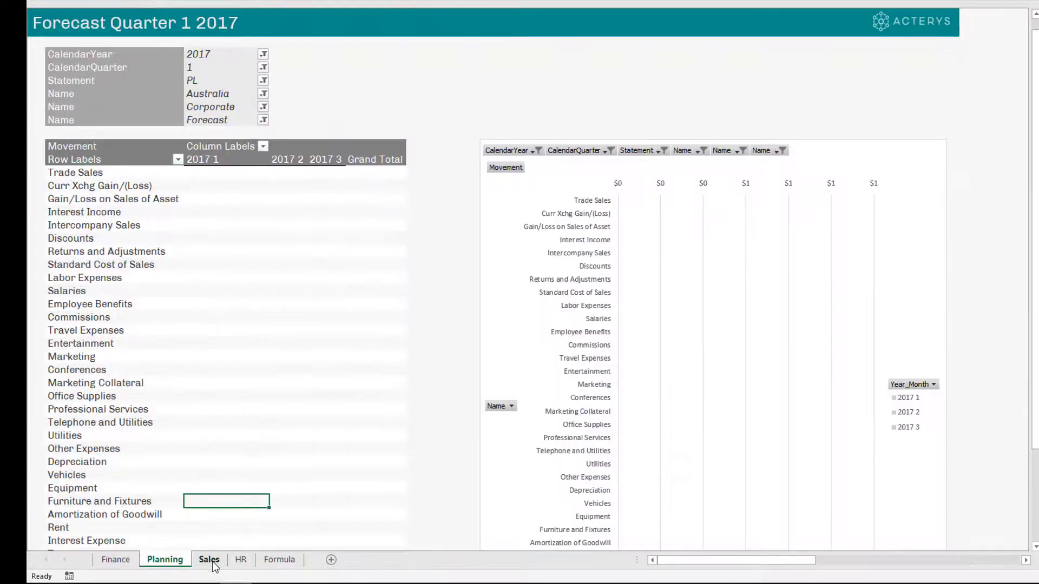
click(209, 561)
click(240, 561)
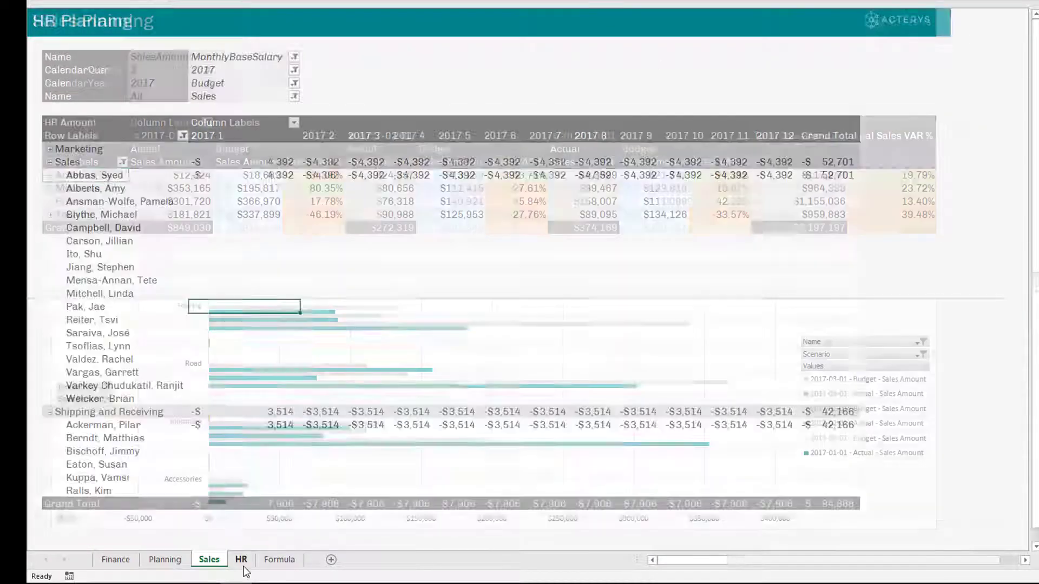
click(116, 561)
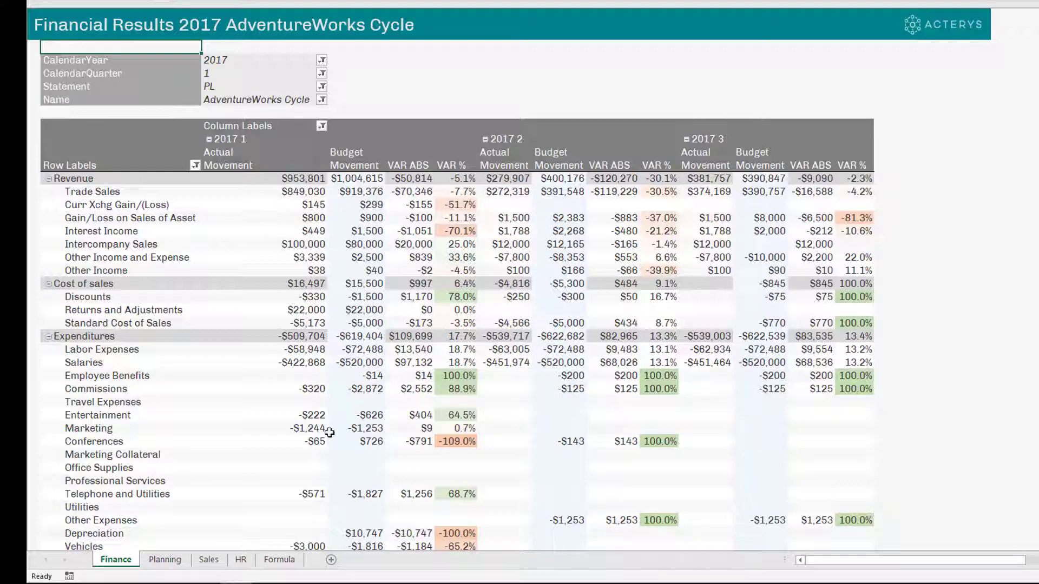
Step: Select the Planning sheet's forecast pivot and collapse field groups VW_GL through DimDepartmentGroup
click(165, 559)
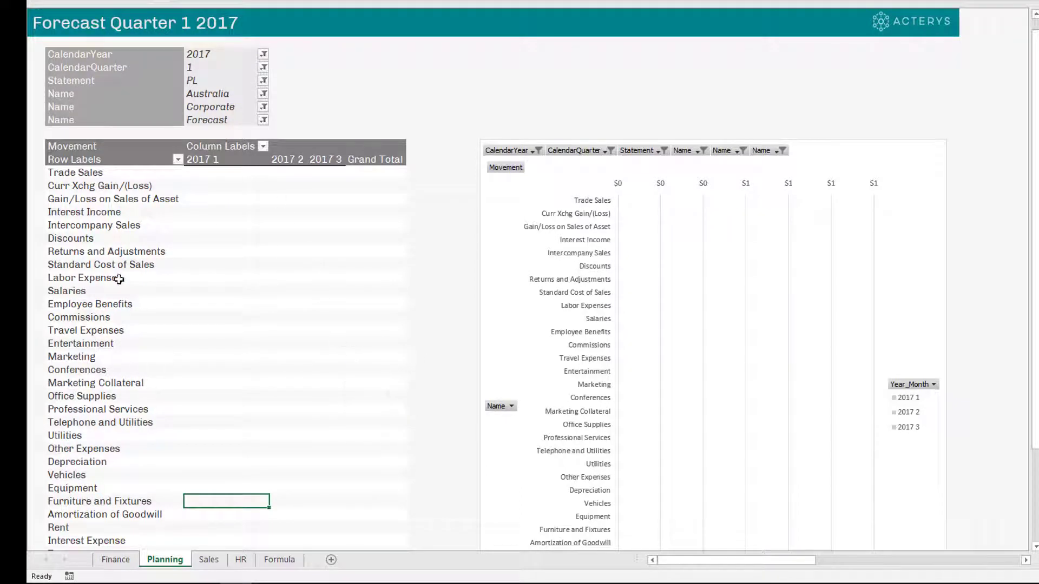
mouse_move(231, 249)
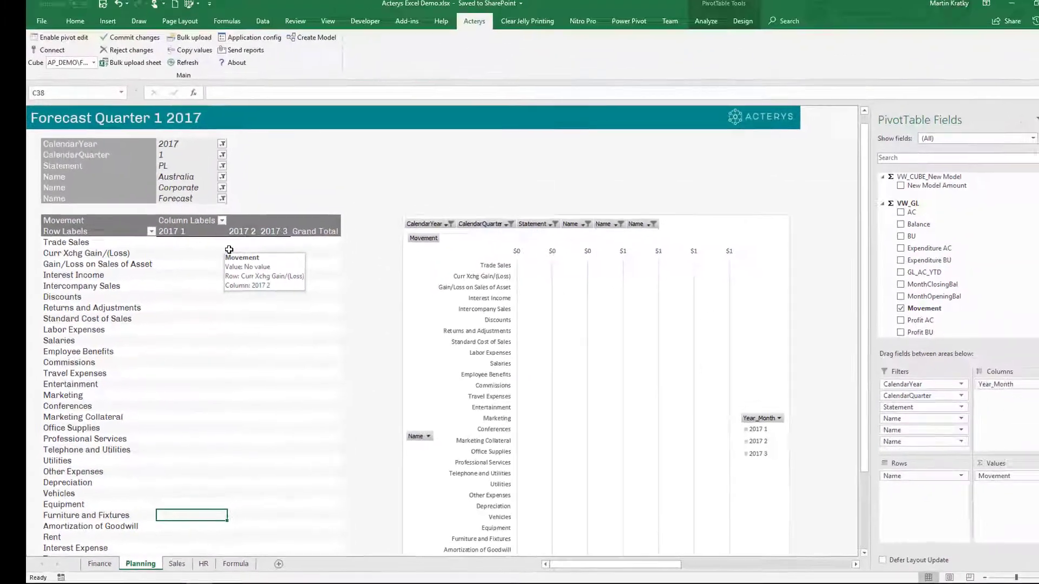
click(230, 260)
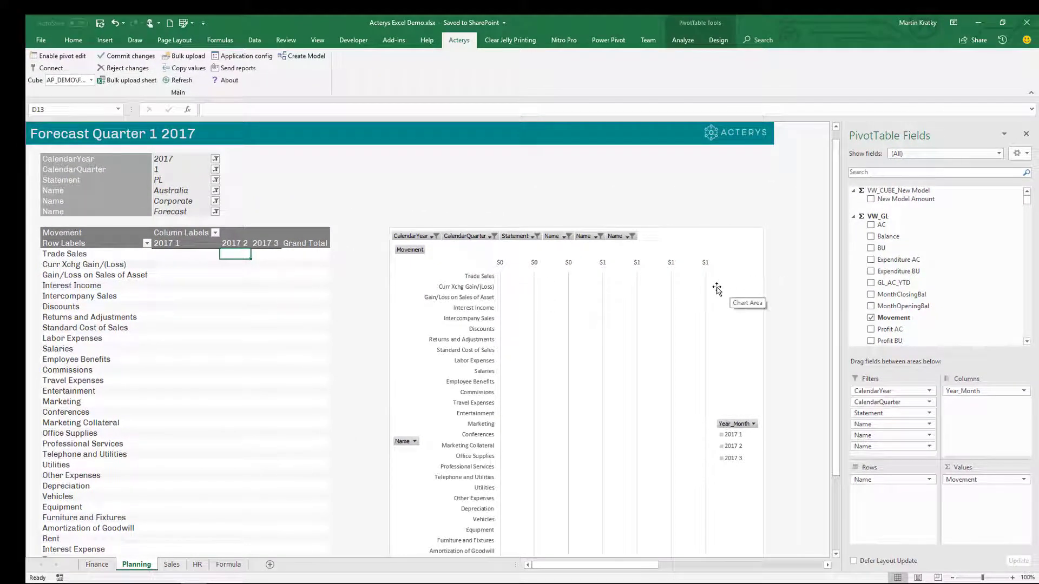
click(852, 216)
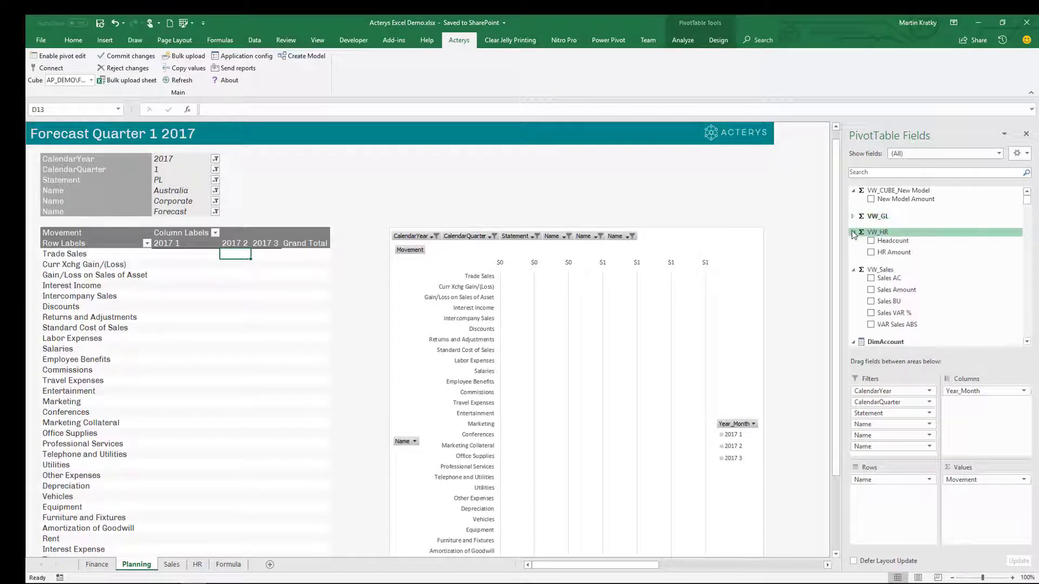
click(853, 232)
click(853, 264)
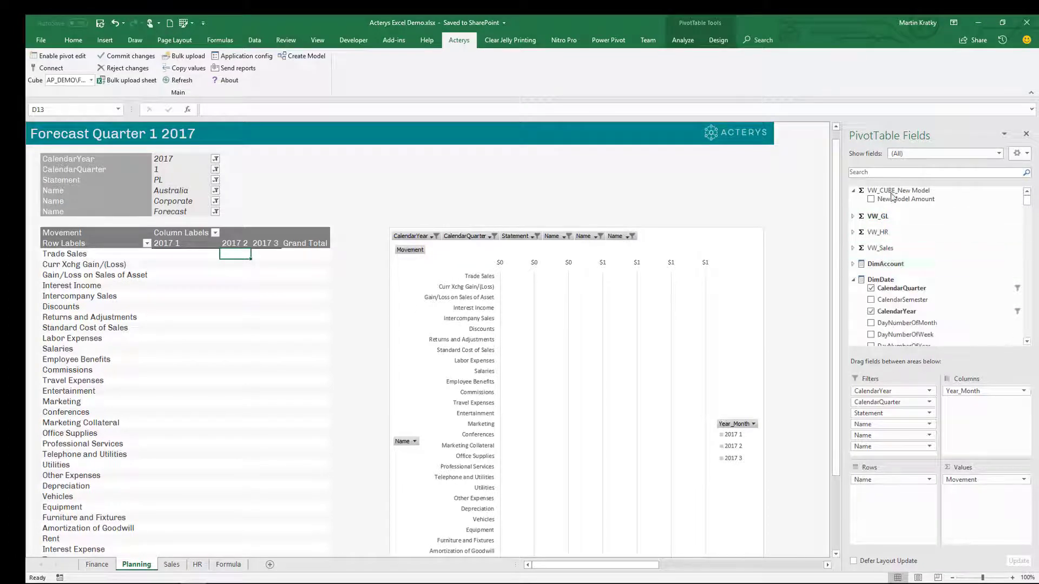
click(852, 280)
click(853, 295)
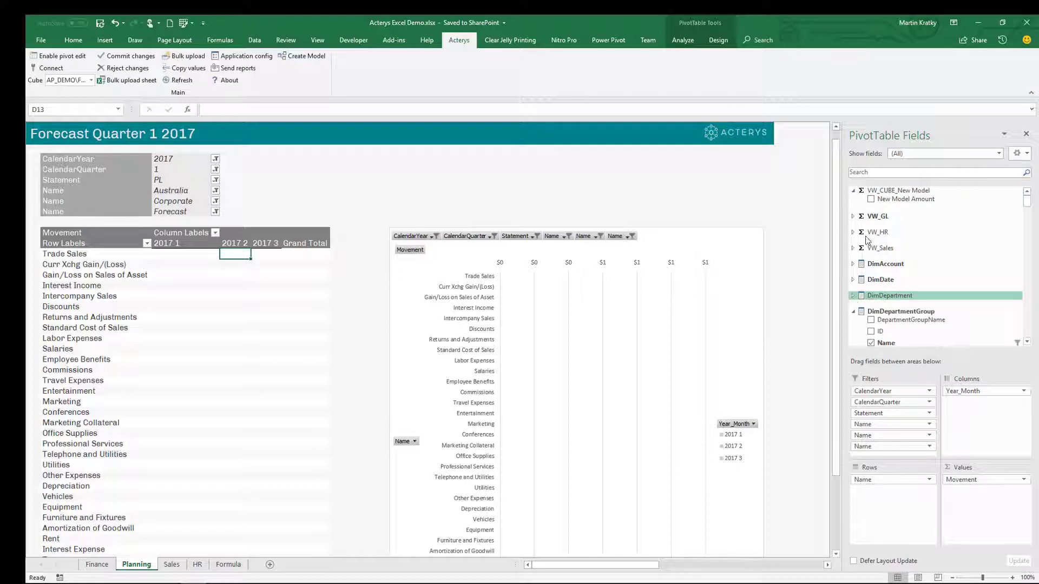
click(853, 312)
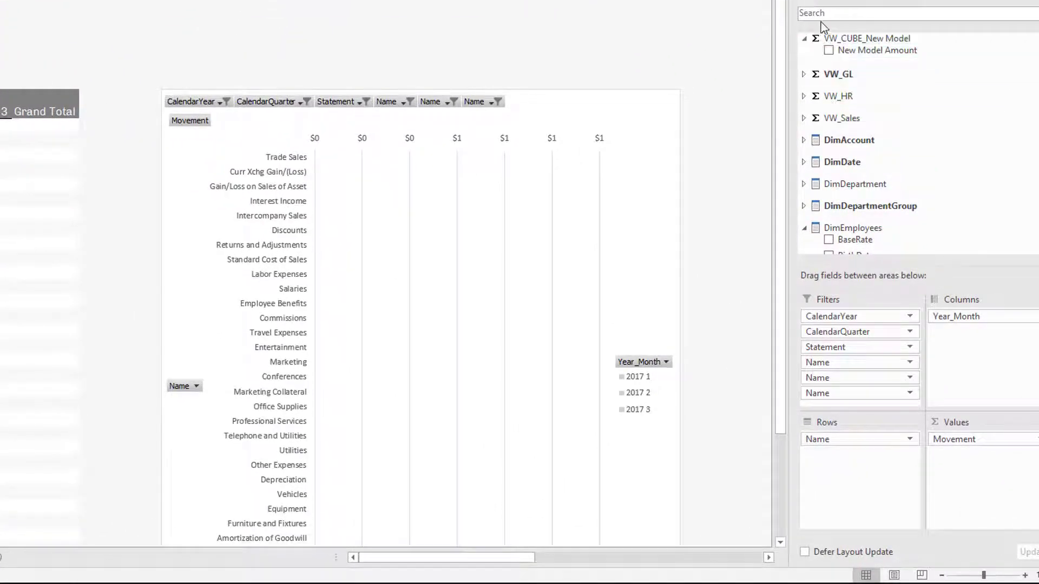
Step: Search the field list for 'account' and add AccountGroup to Rows above Name
click(827, 14)
text(account)
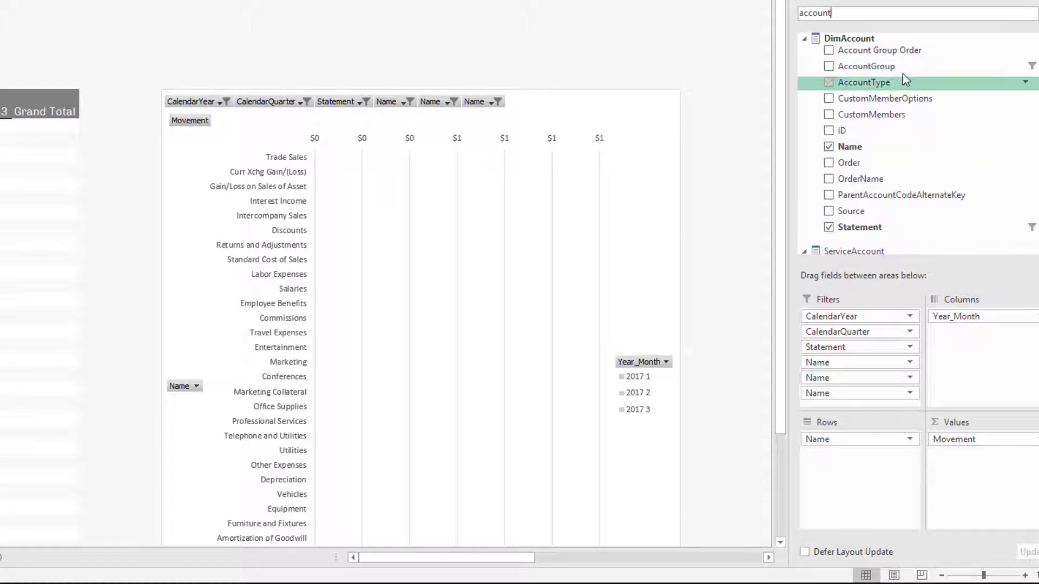
drag(868, 66, 862, 436)
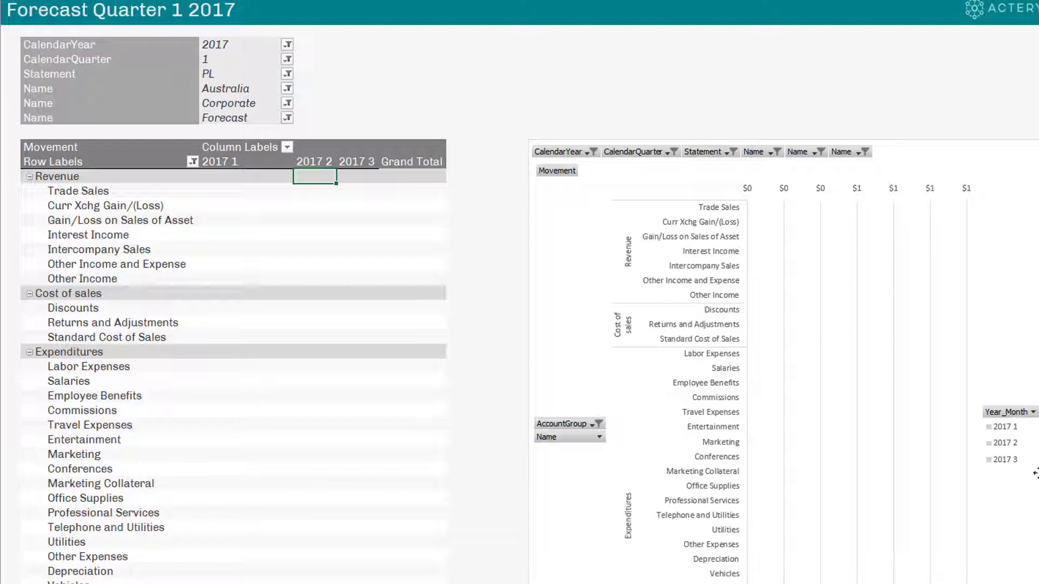
mouse_move(315, 323)
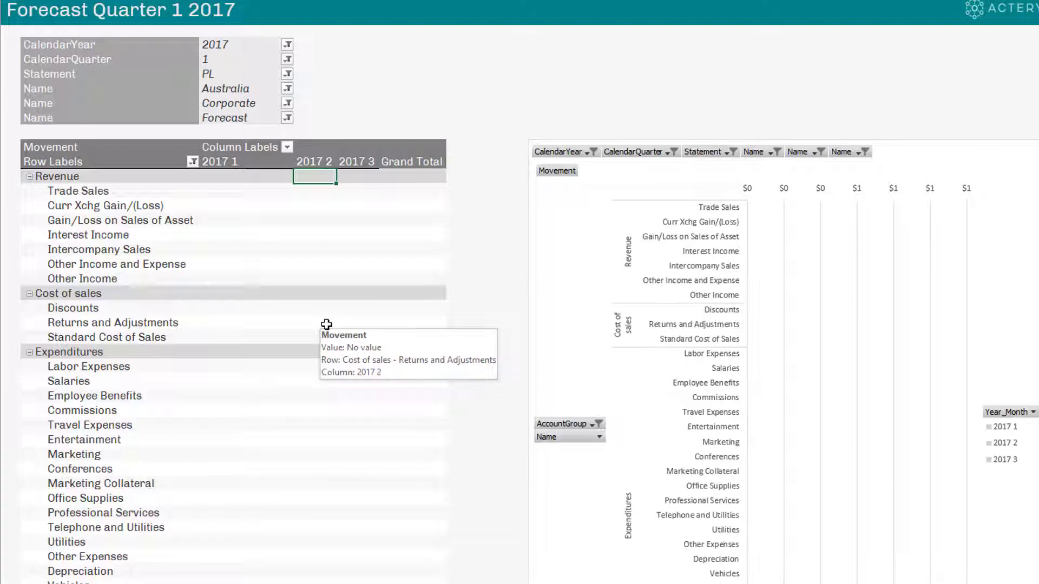
key(Down)
key(Left)
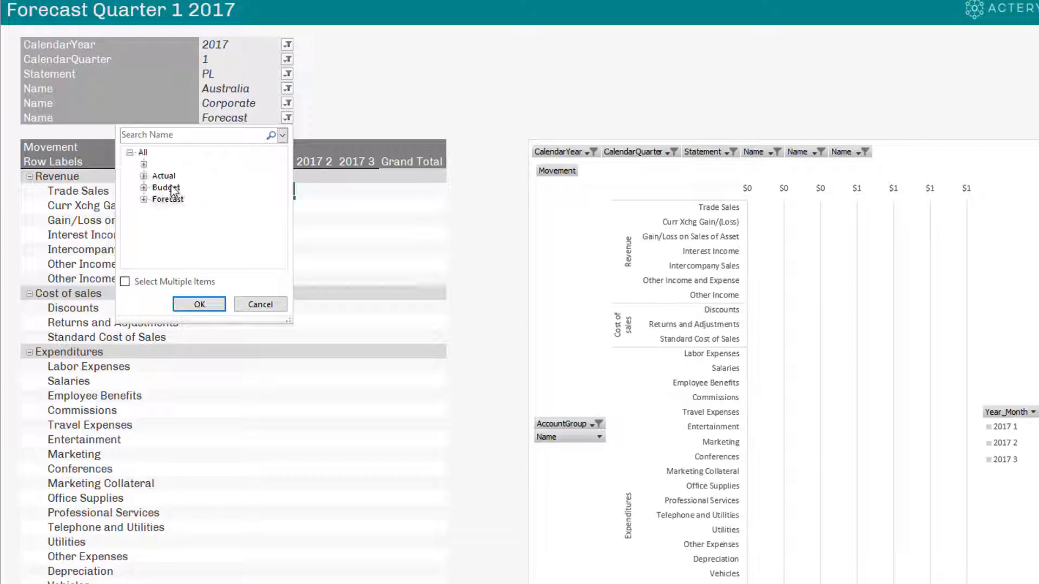
Step: Set the forecast pivot's Name report filter to the Budget scenario
click(166, 188)
click(201, 306)
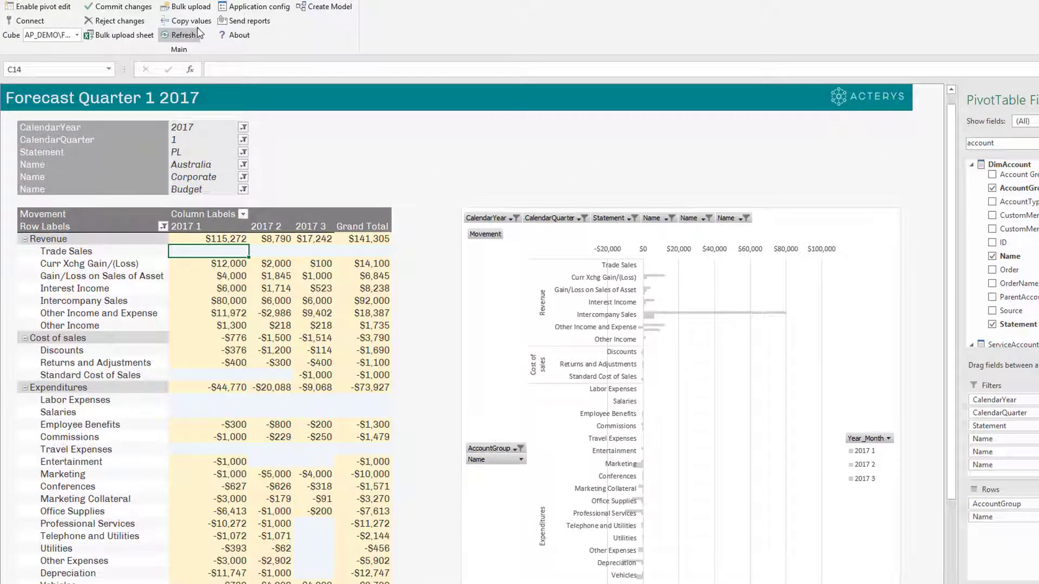
click(191, 23)
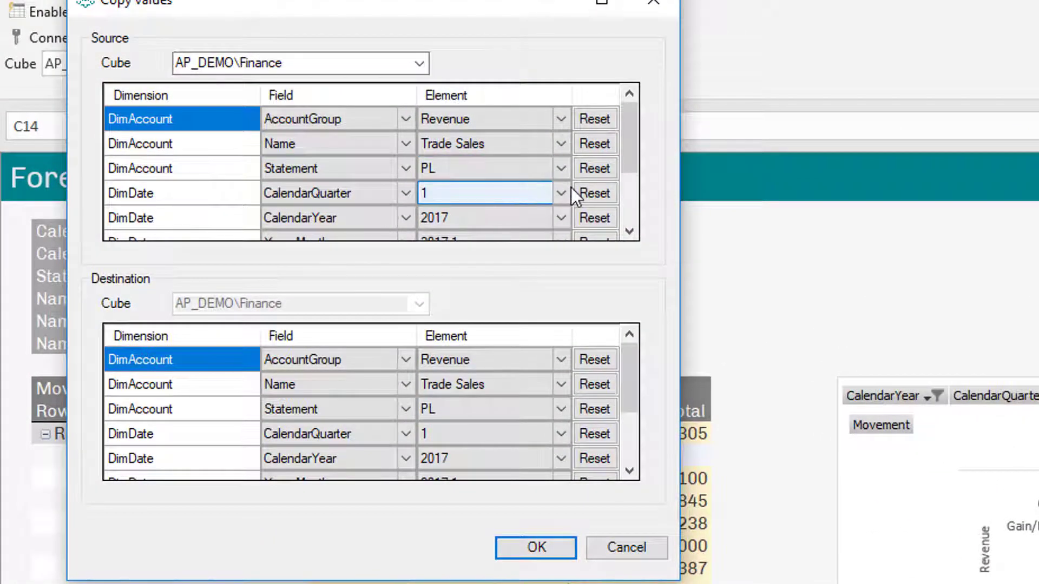
drag(625, 166, 629, 211)
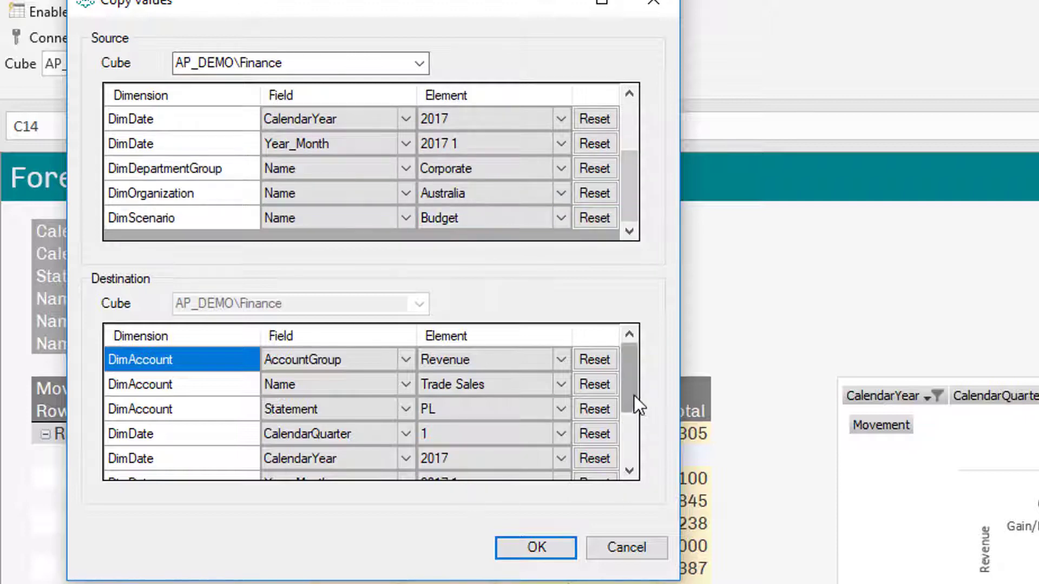
drag(634, 399, 634, 465)
click(561, 460)
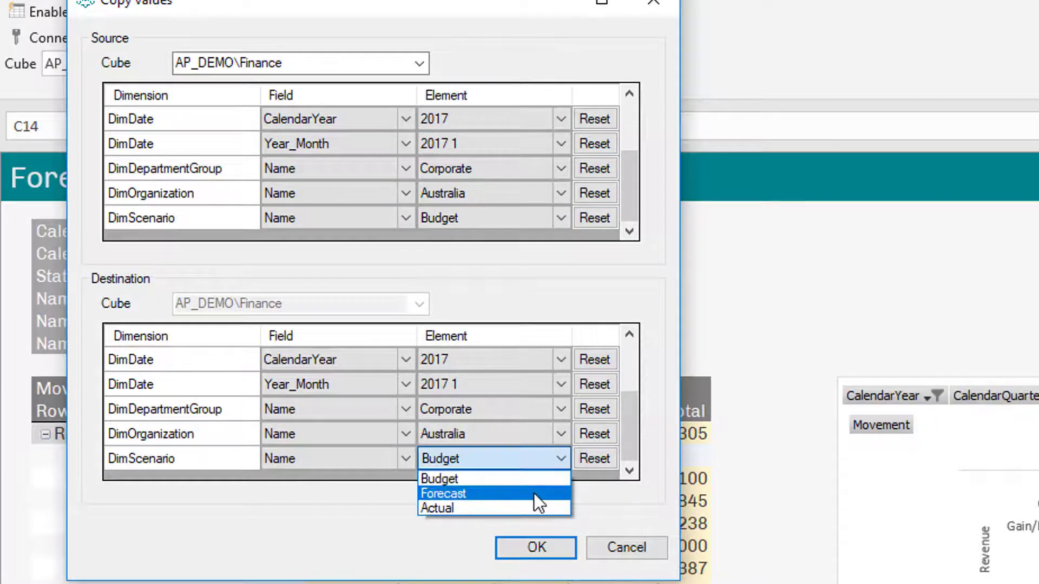
click(533, 493)
click(629, 553)
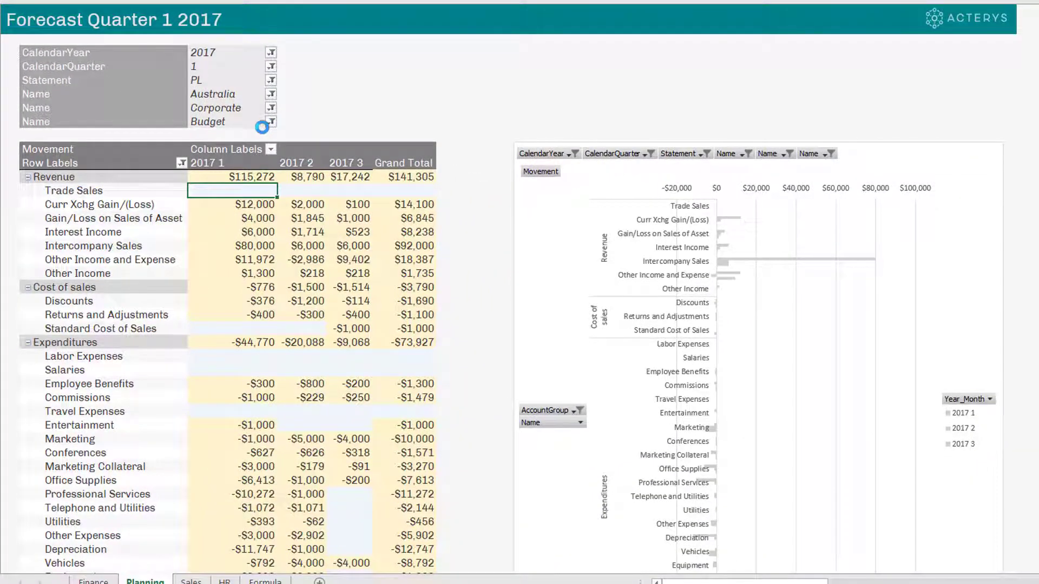
Step: Change the Name report filter from Budget back to Forecast
click(270, 122)
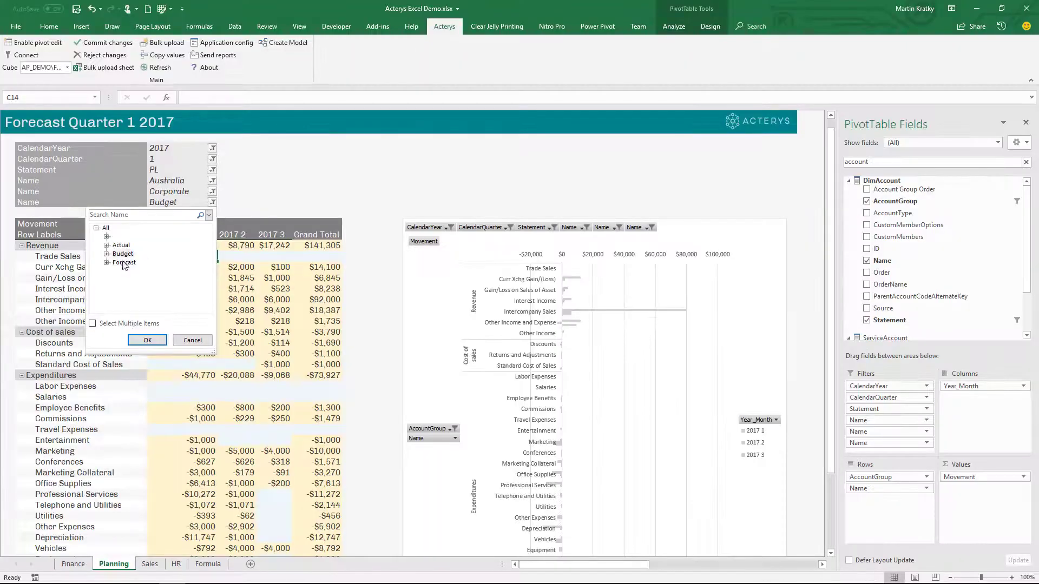
click(158, 341)
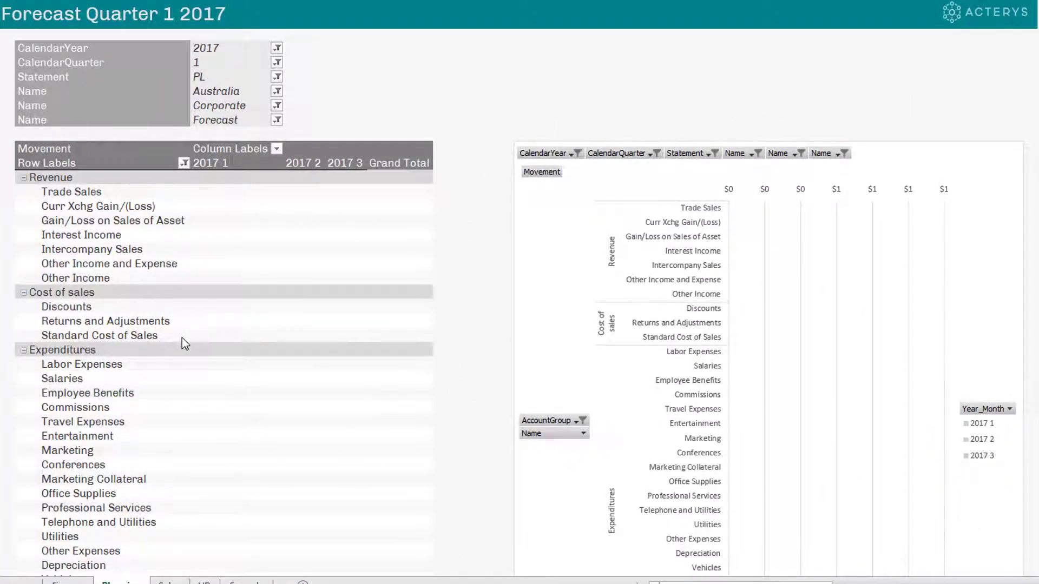
Step: Enter -1000 in Standard Cost of Sales for 2017 1 and fill it through 2017 3
click(195, 337)
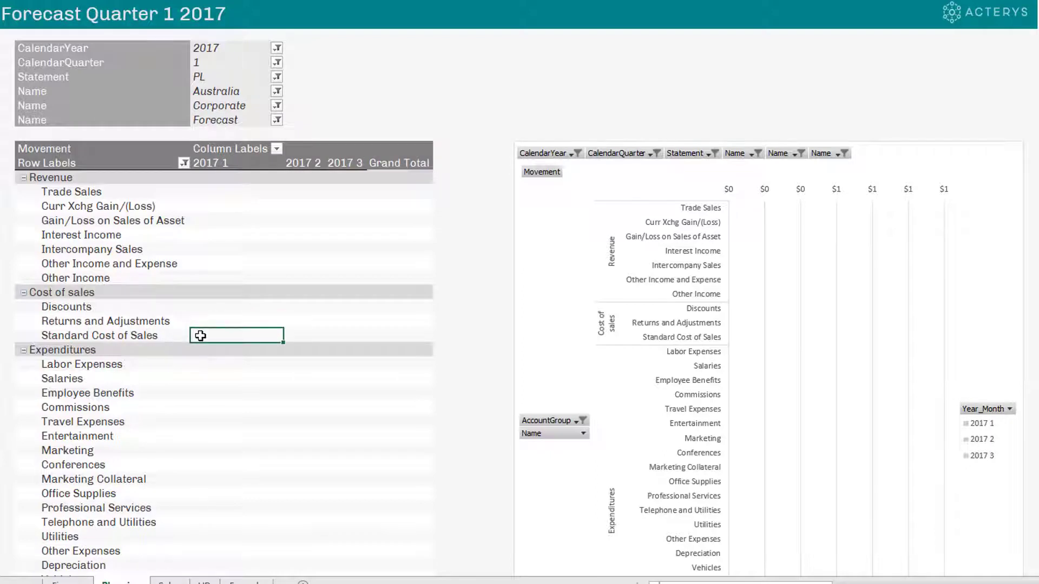
text(000)
key(Return)
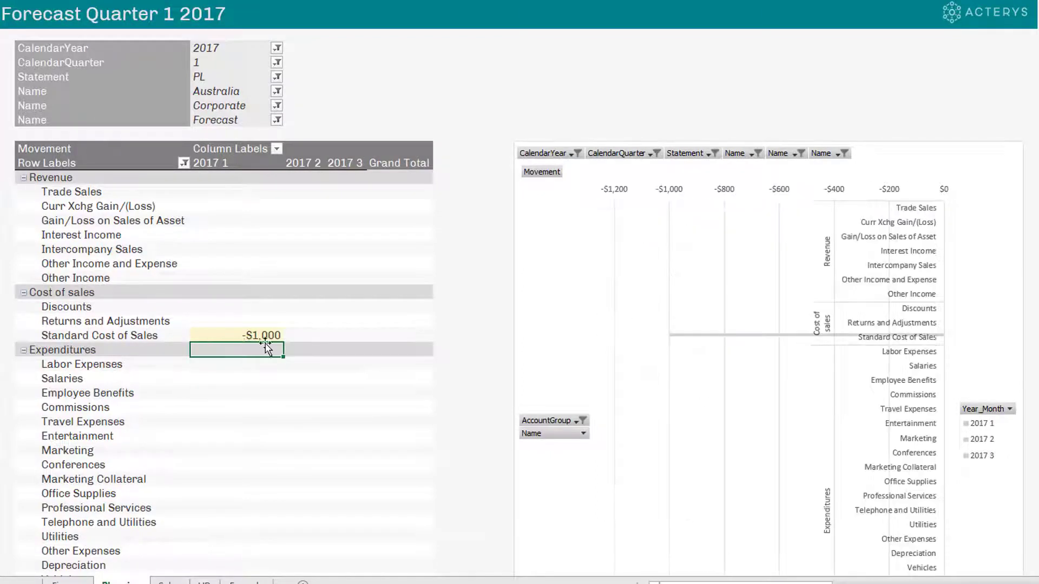
click(280, 339)
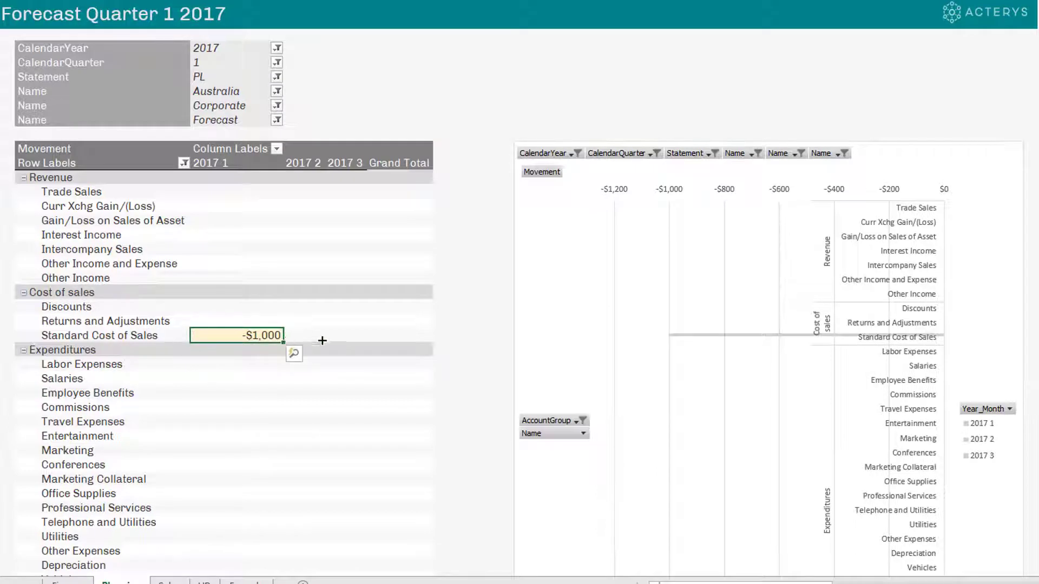
drag(284, 339, 366, 340)
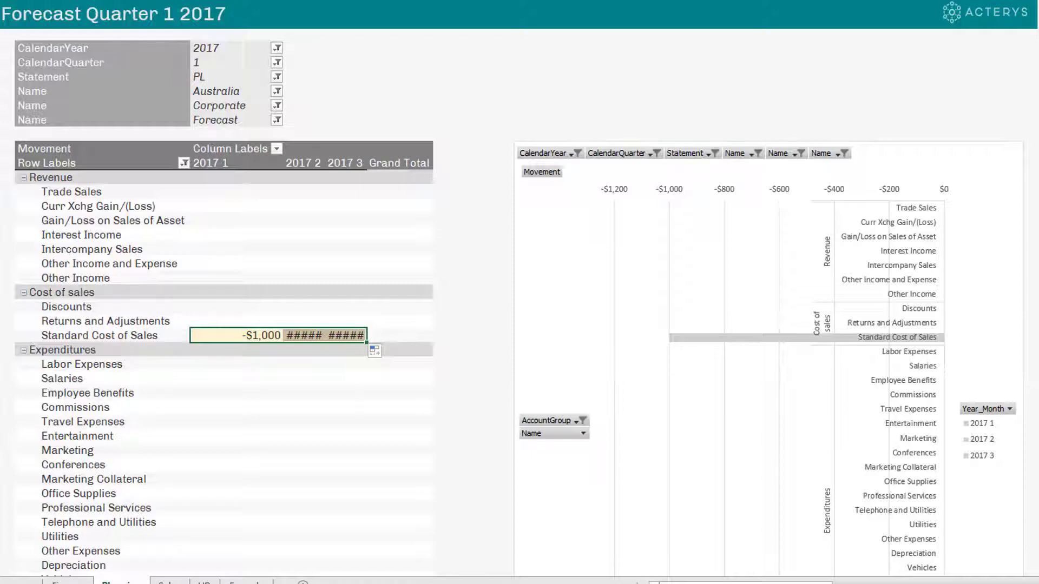
click(230, 394)
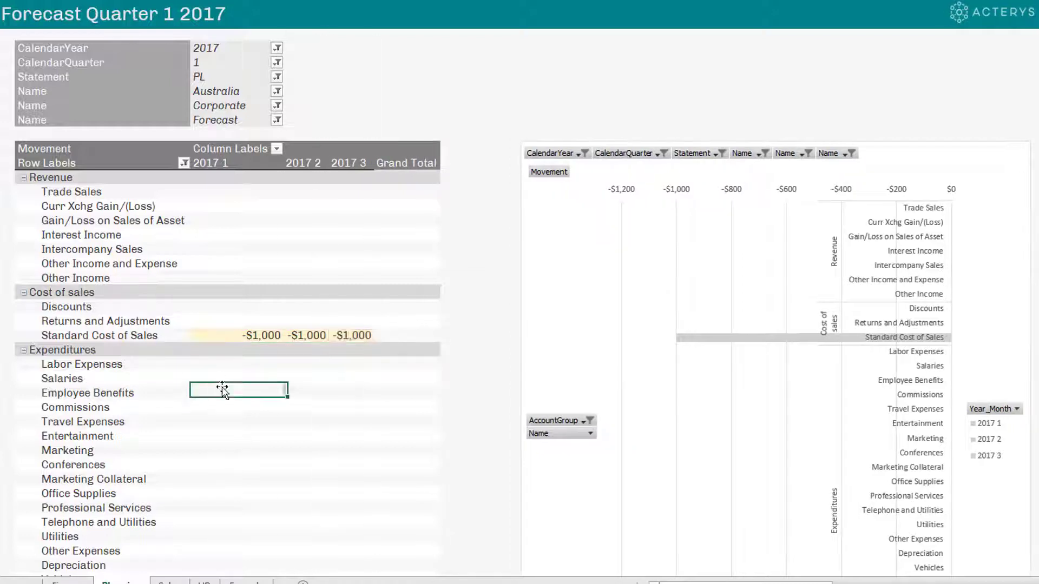
click(223, 321)
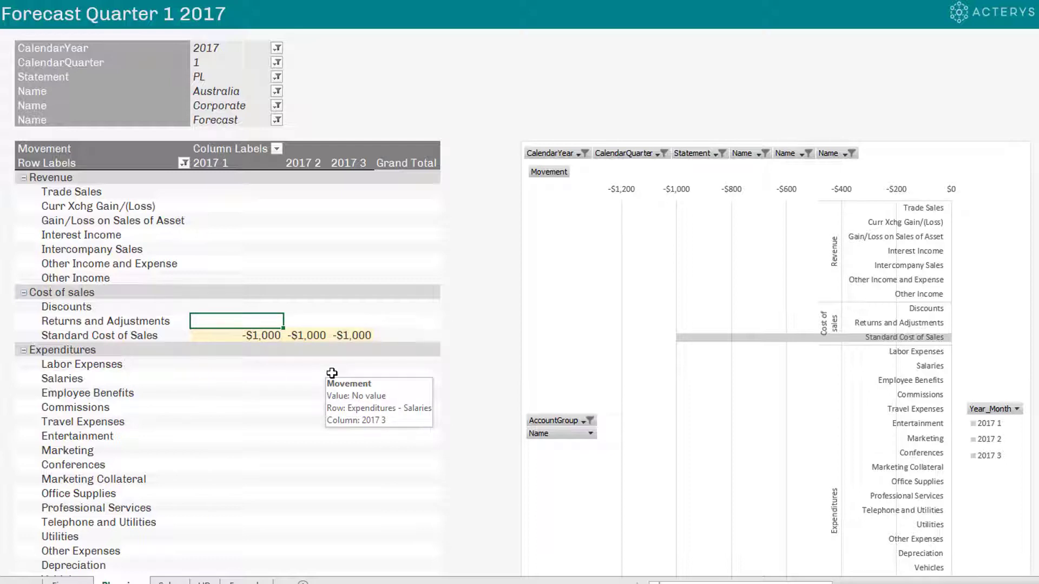
text(=)
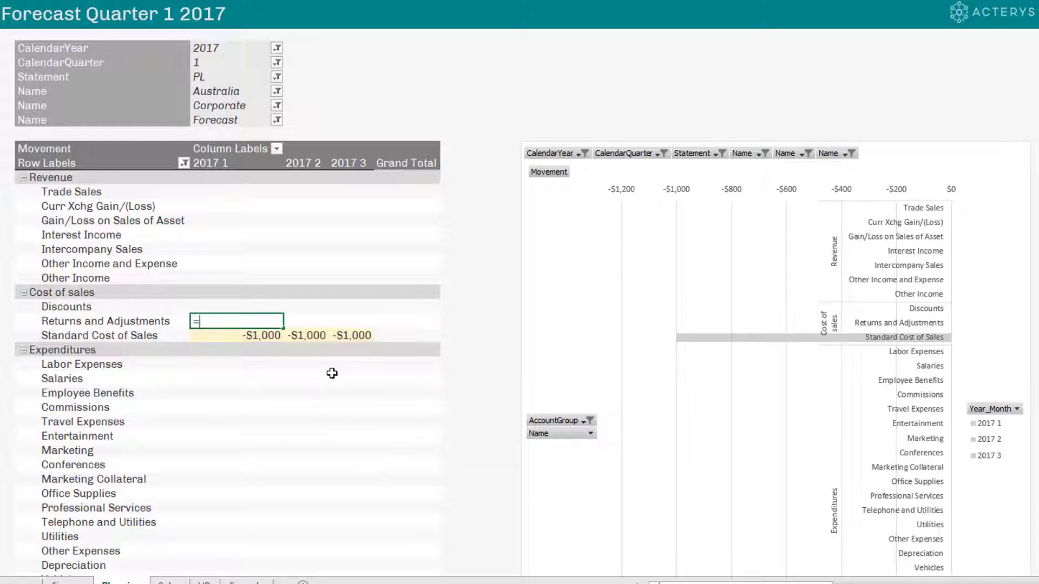
text(c24*.1)
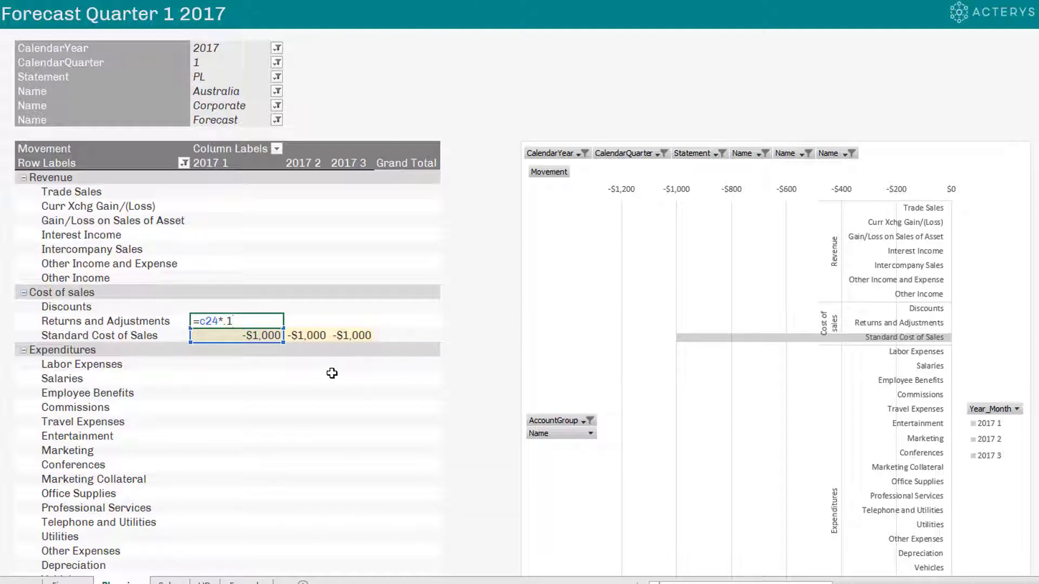
Step: Enter =C24*0.1 for Returns and Adjustments 2017 1 and fill it through 2017 3
key(Return)
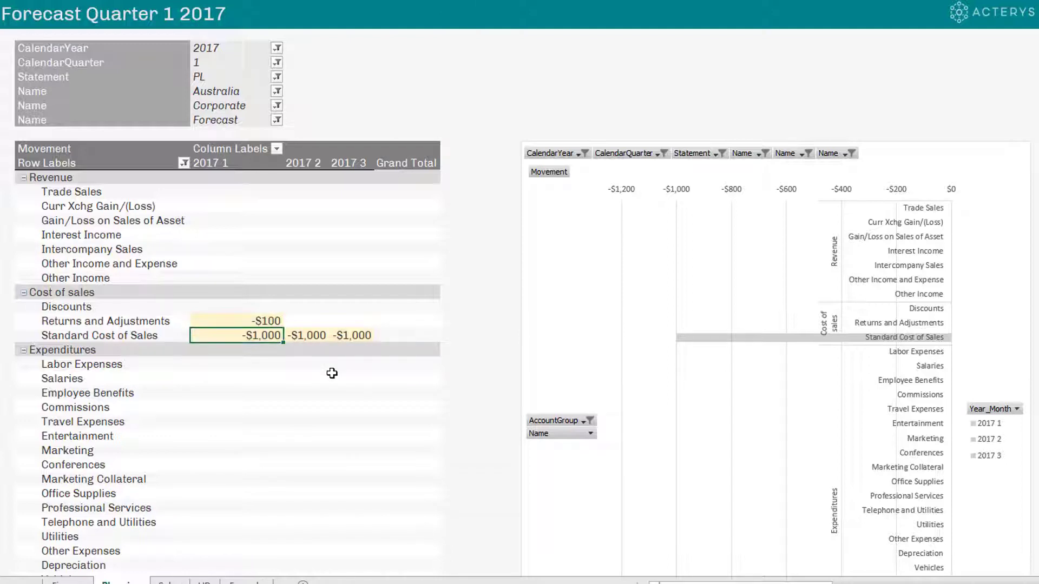
click(279, 322)
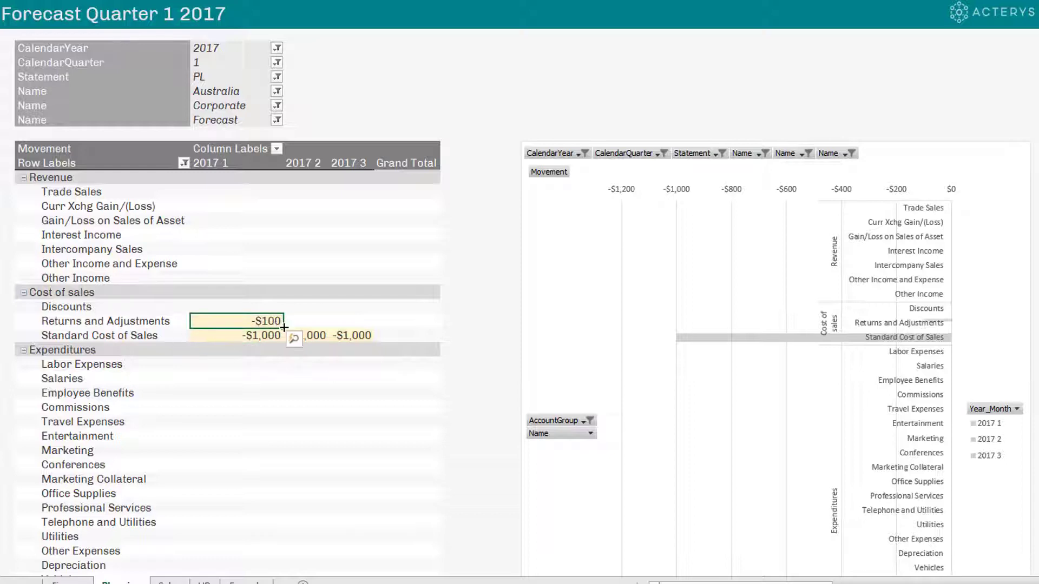
drag(284, 323, 354, 338)
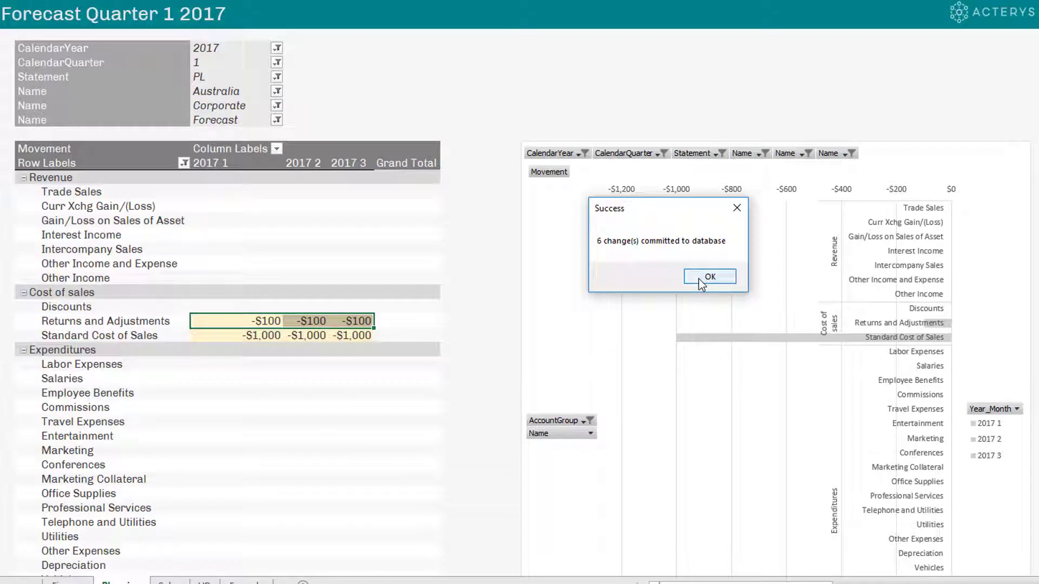
Step: Commit the Returns and Adjustments changes and check the 2017 3 value
click(701, 282)
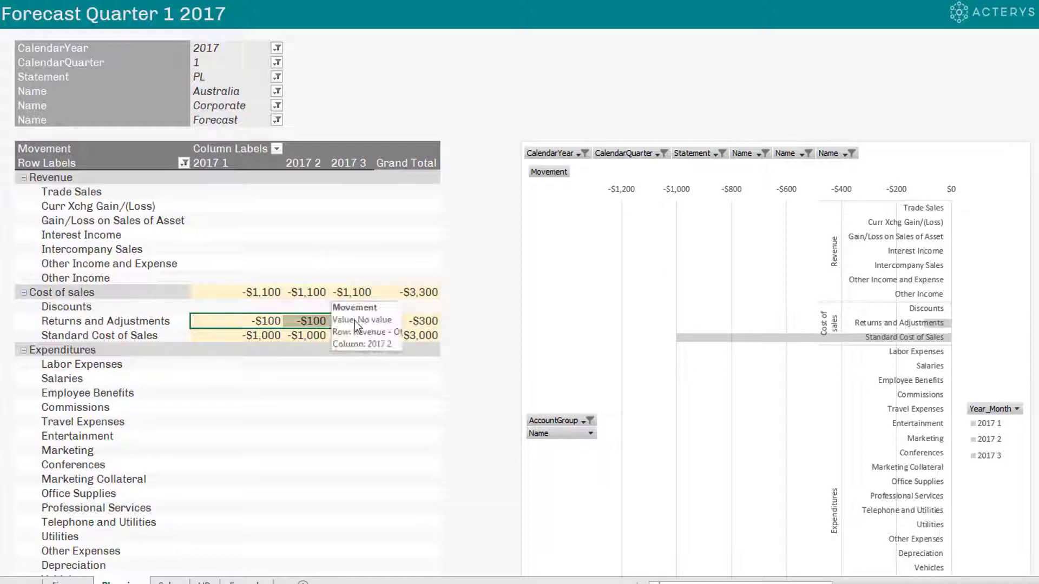
click(358, 321)
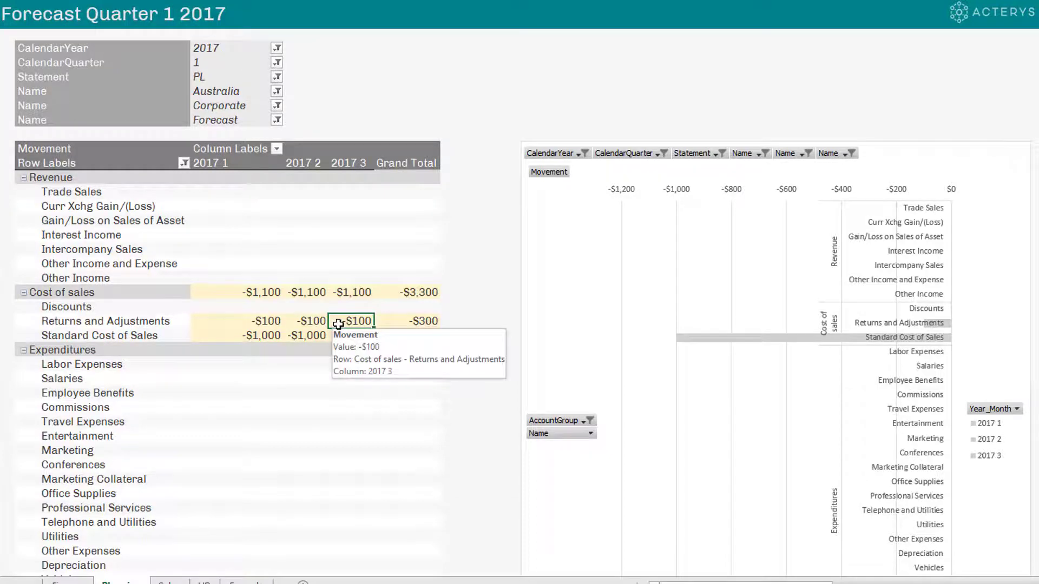
click(354, 362)
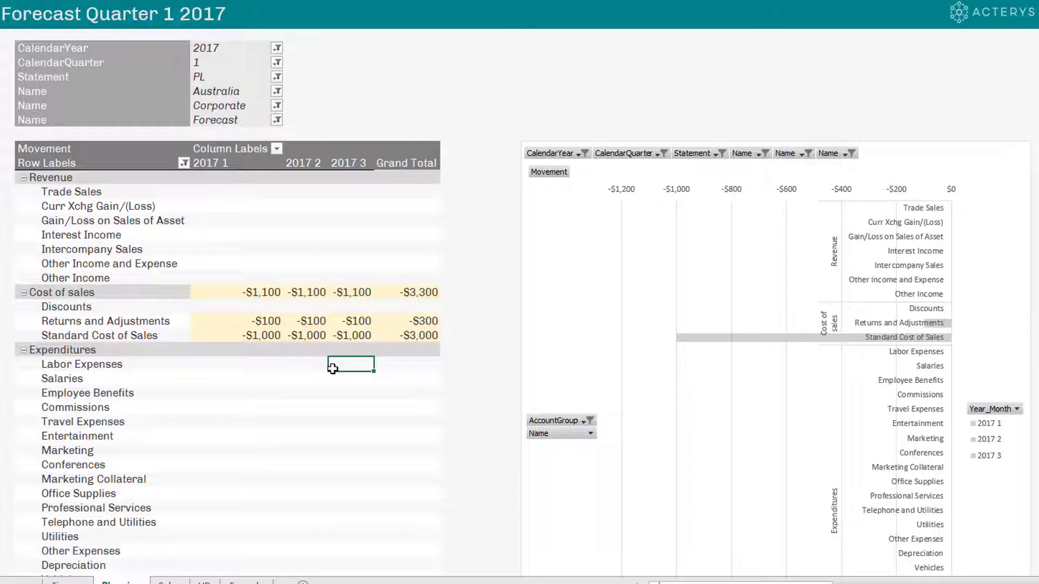
Step: Enter a 10% aggregate uplift in the Standard Cost of Sales Grand Total cell
click(412, 337)
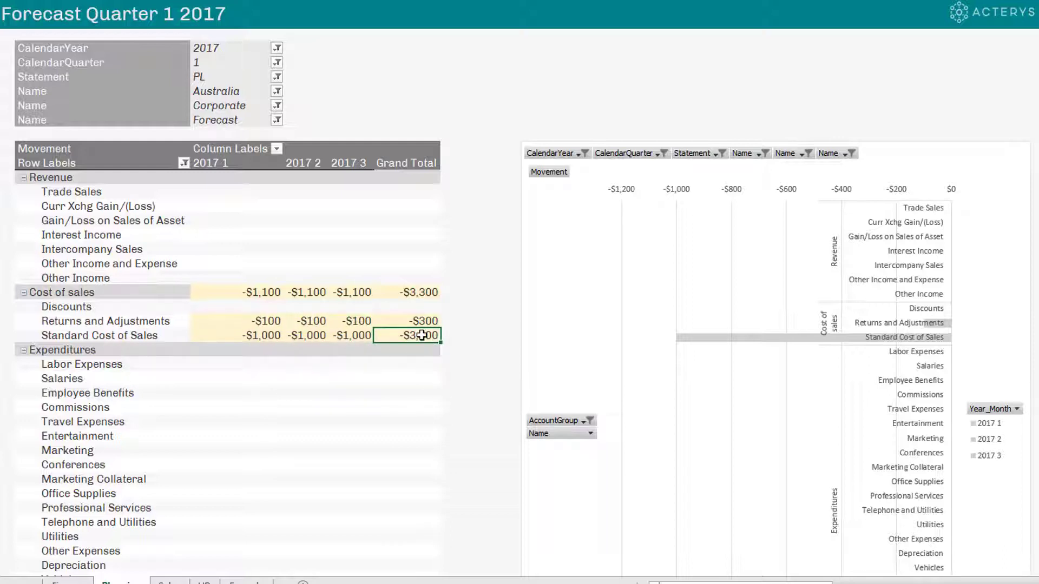
mouse_move(420, 335)
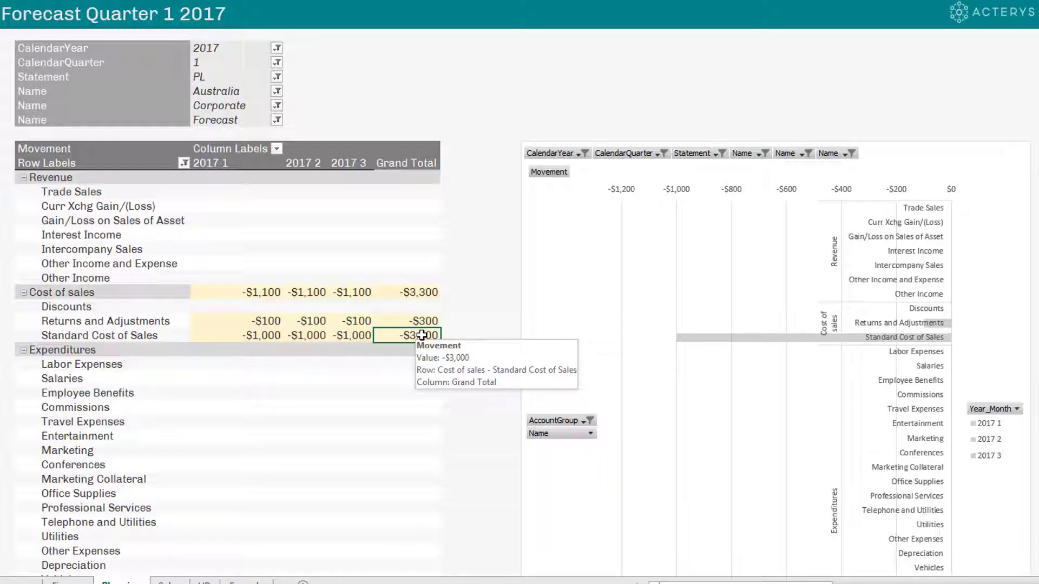
text(1)
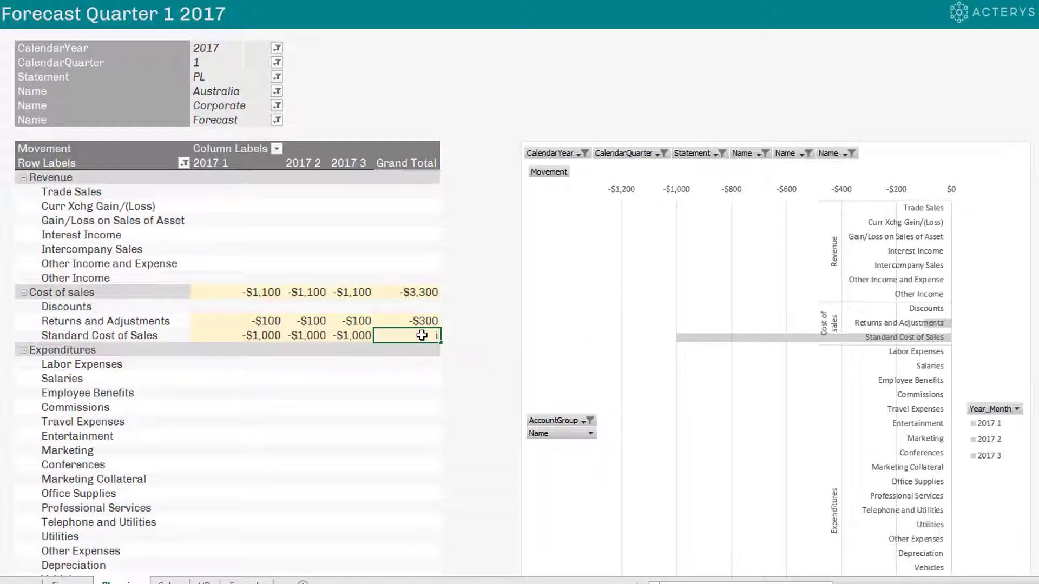
text(0)
text(%)
key(Return)
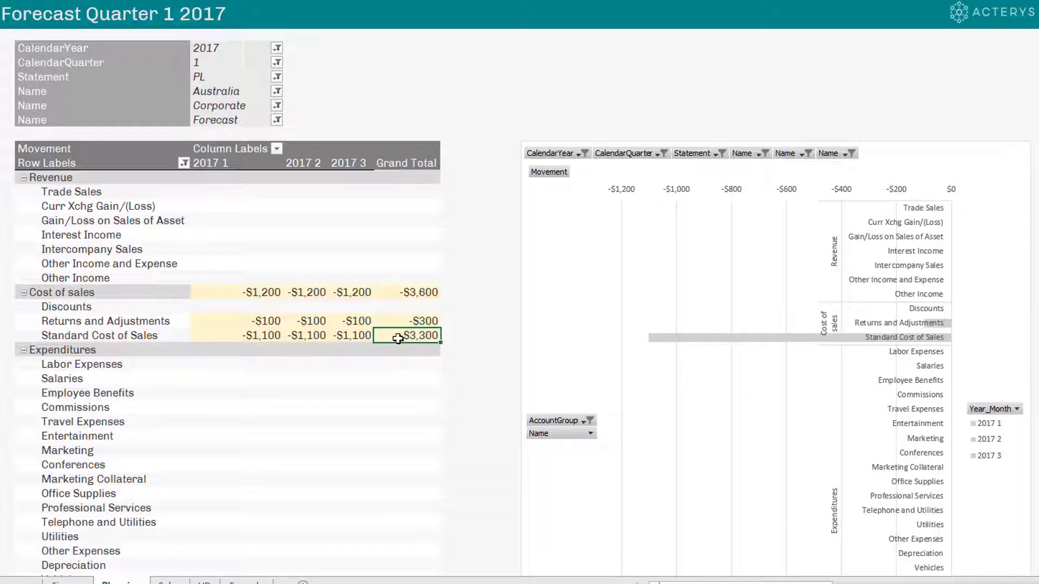
mouse_move(261, 336)
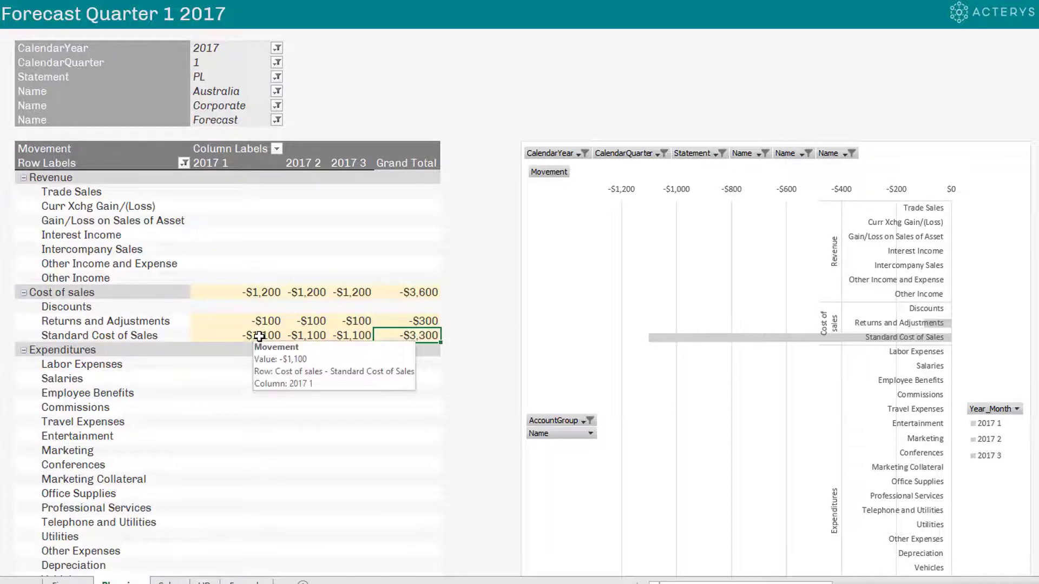
click(302, 278)
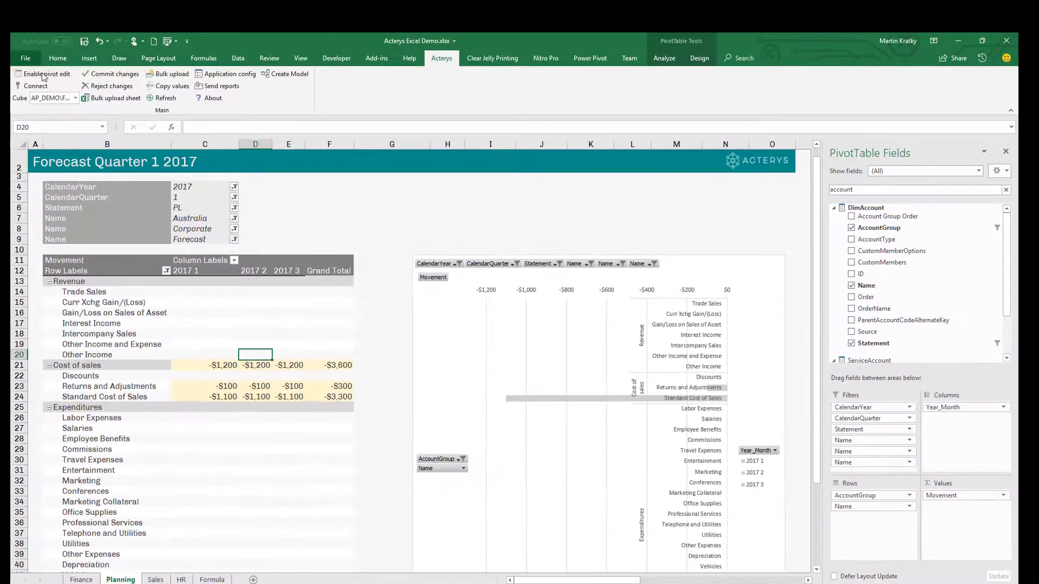
Step: Upload the workbook through File > Publish > Publish to Power BI
click(24, 57)
click(48, 241)
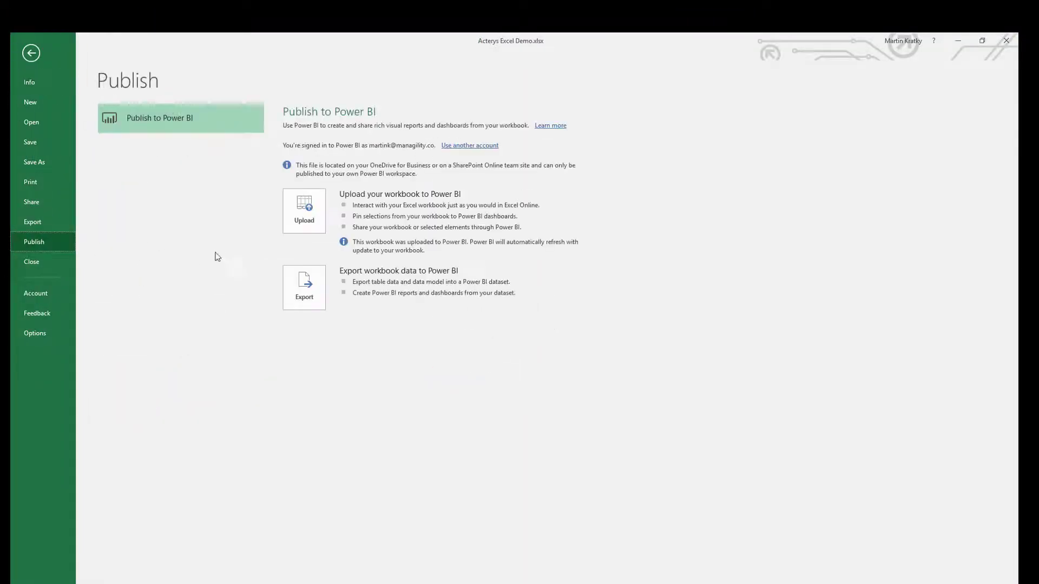
click(315, 214)
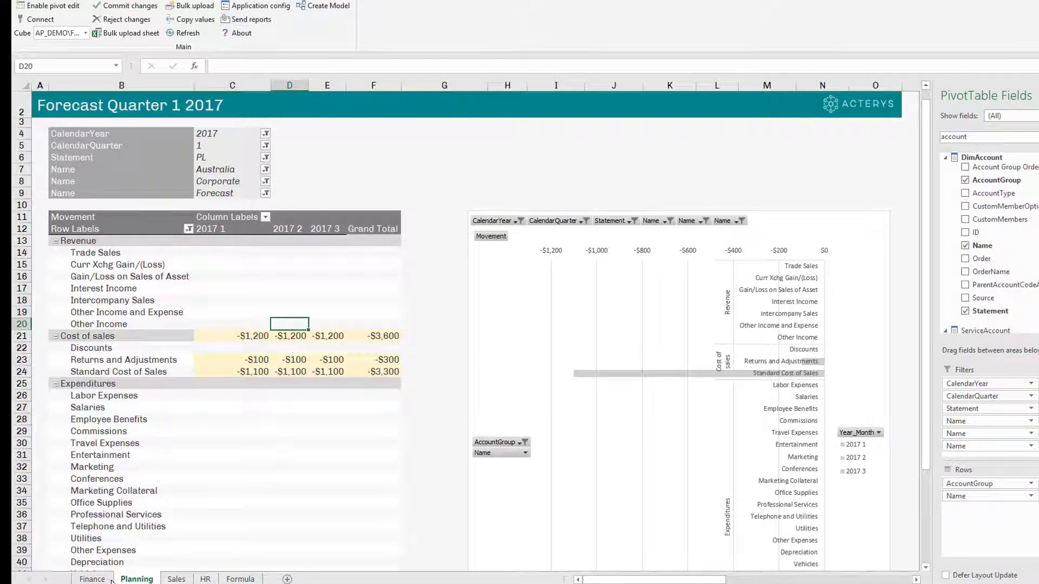
Step: Filter the Finance sheet's Financial Results 2017 report to the Australia organisation
click(94, 579)
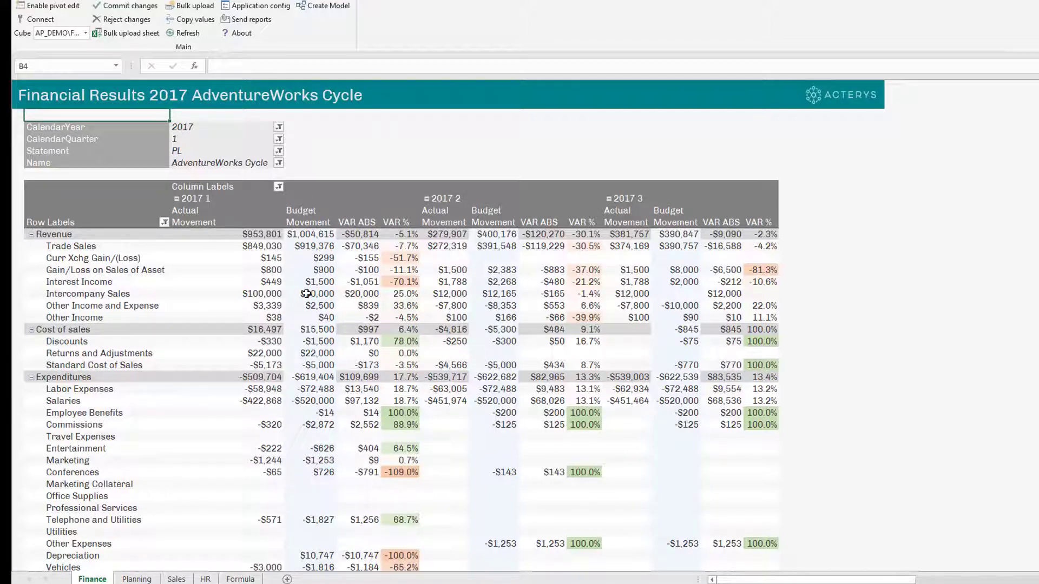
click(278, 163)
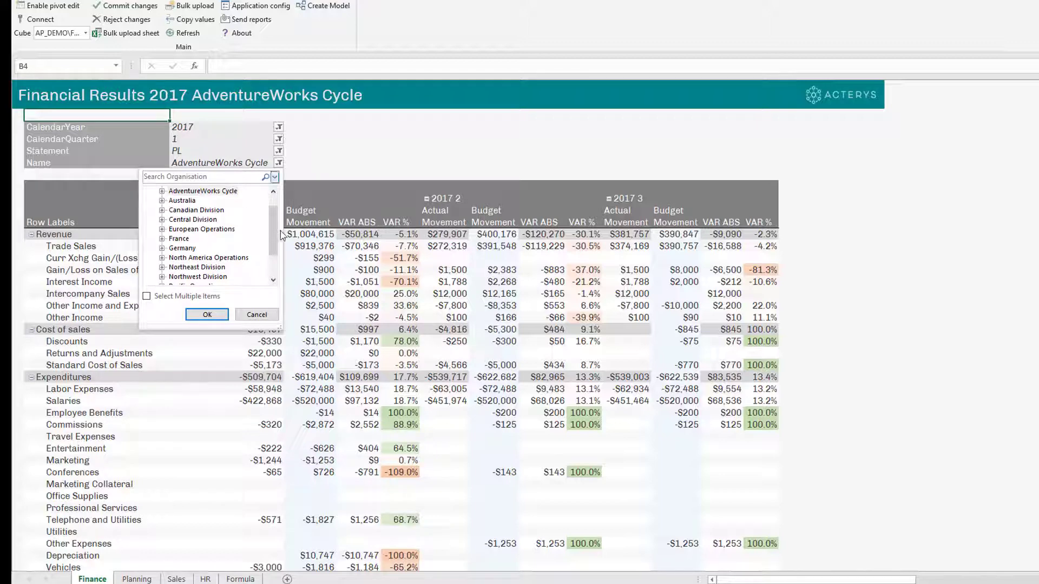
click(207, 315)
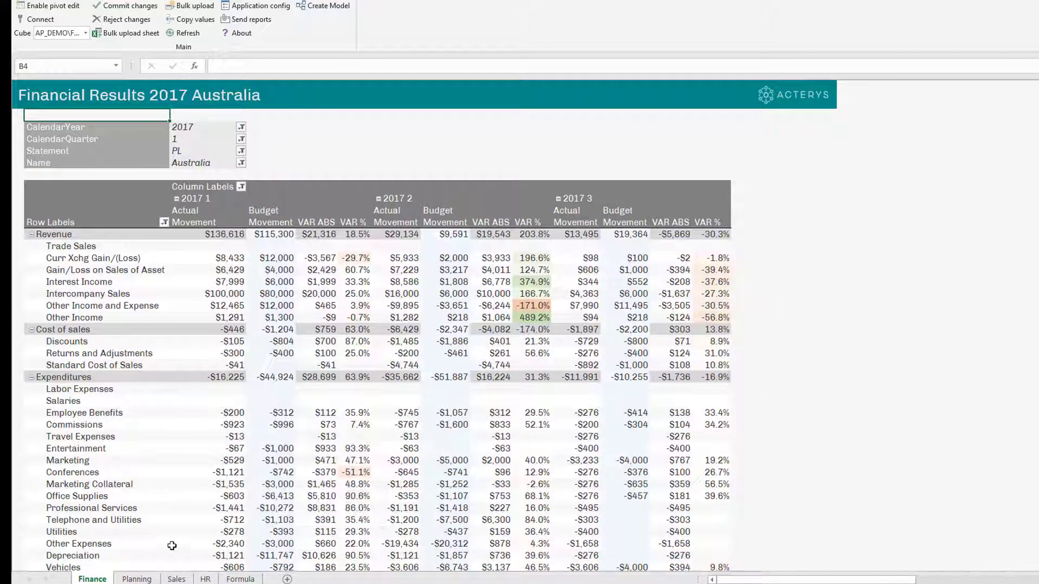
click(136, 579)
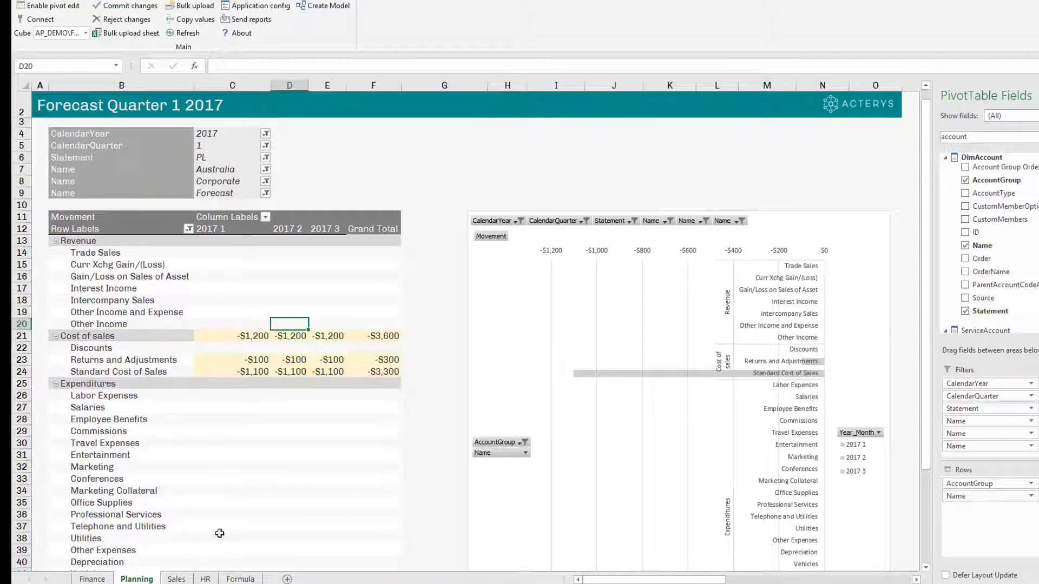
click(231, 446)
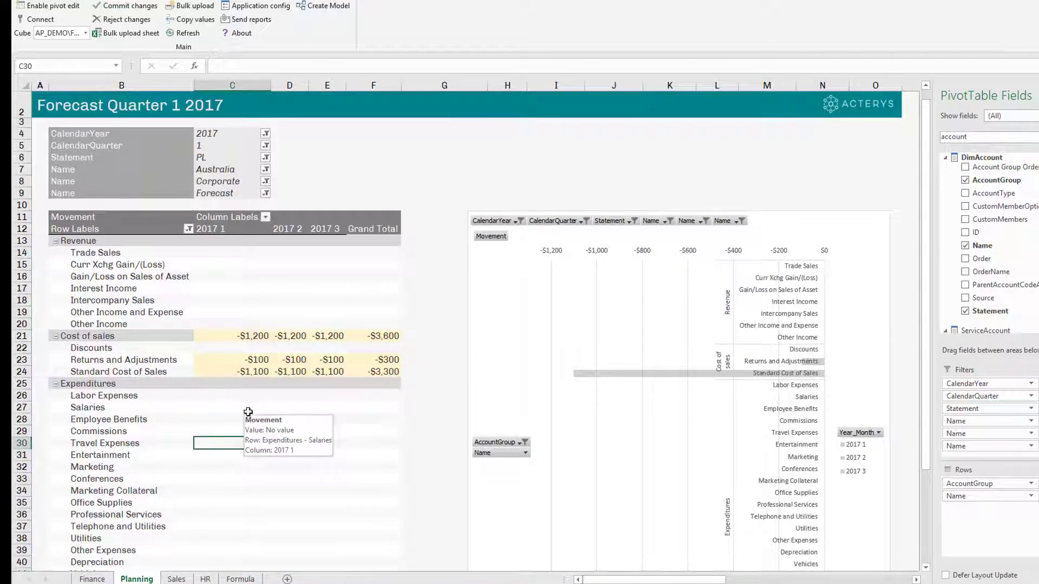
click(945, 157)
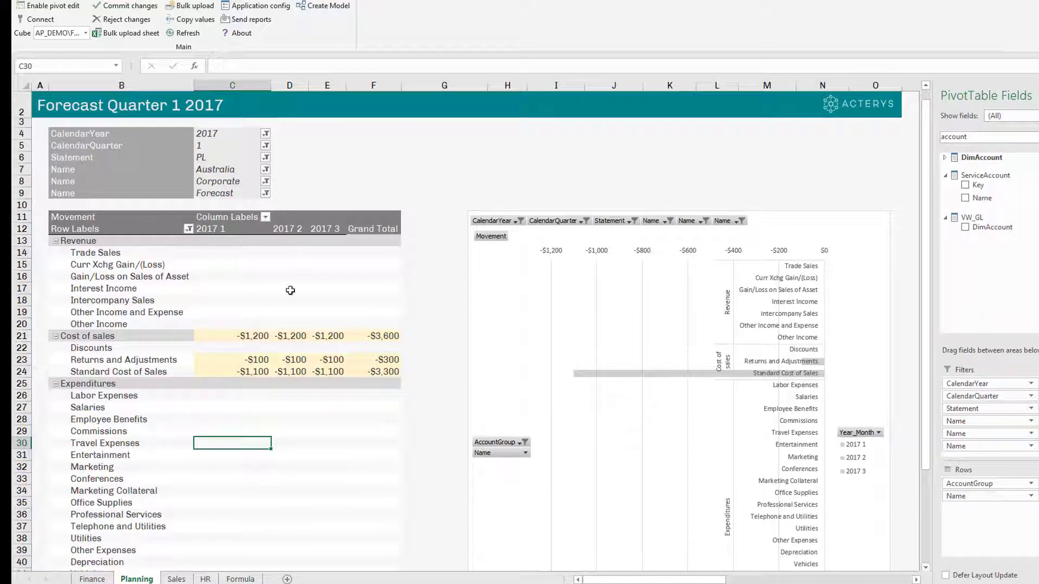
Step: Enter 1000 in cell D26 for Employee Benefits 2018 1 on the Formula sheet
click(242, 579)
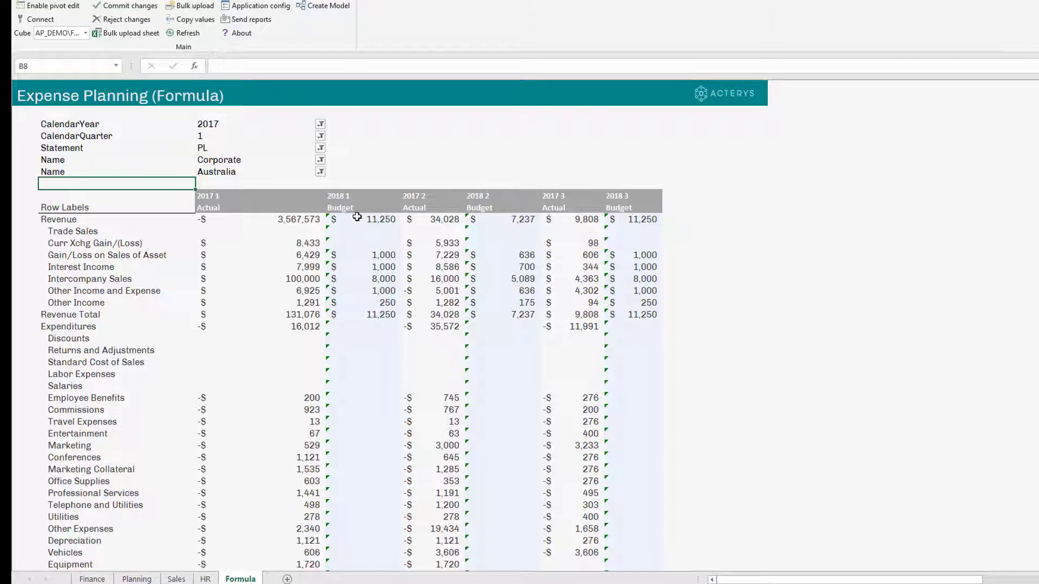
click(357, 399)
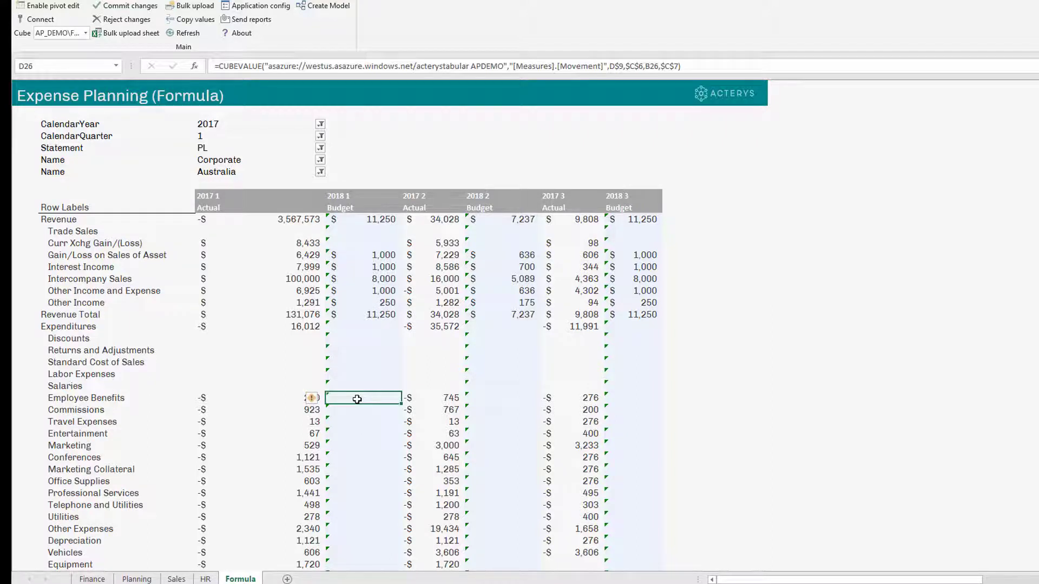
text(1000)
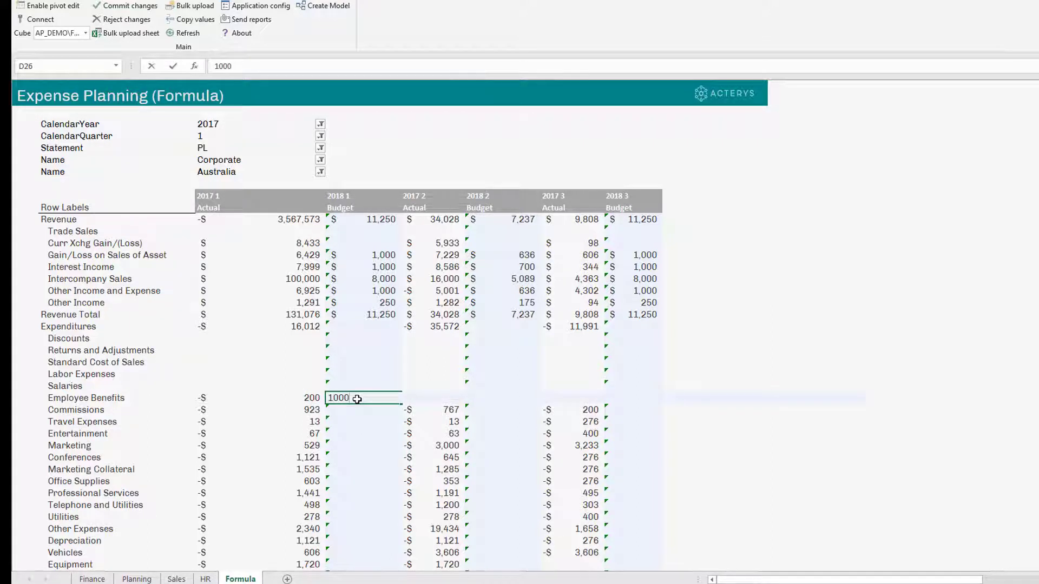
key(Return)
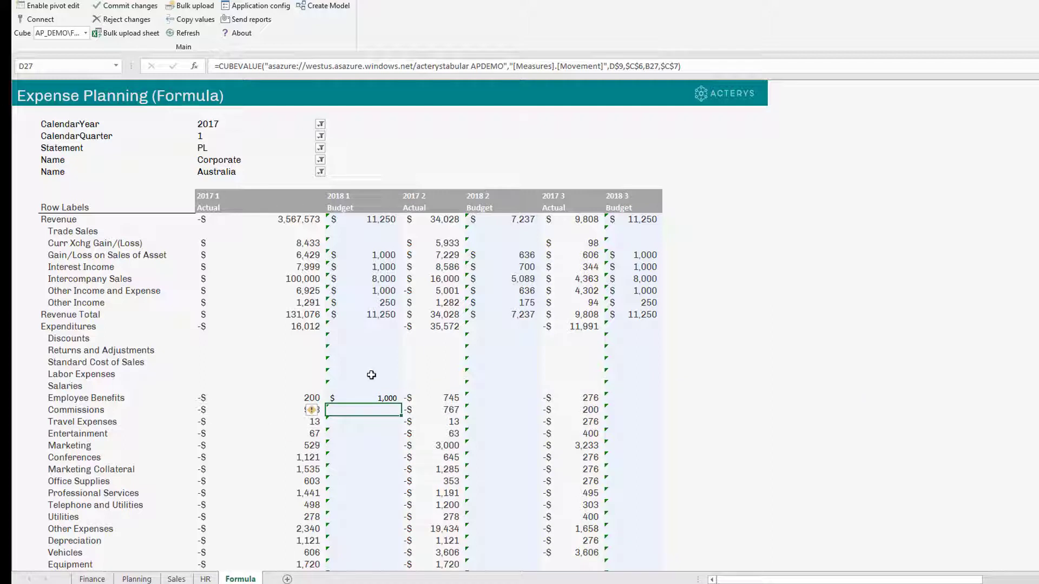